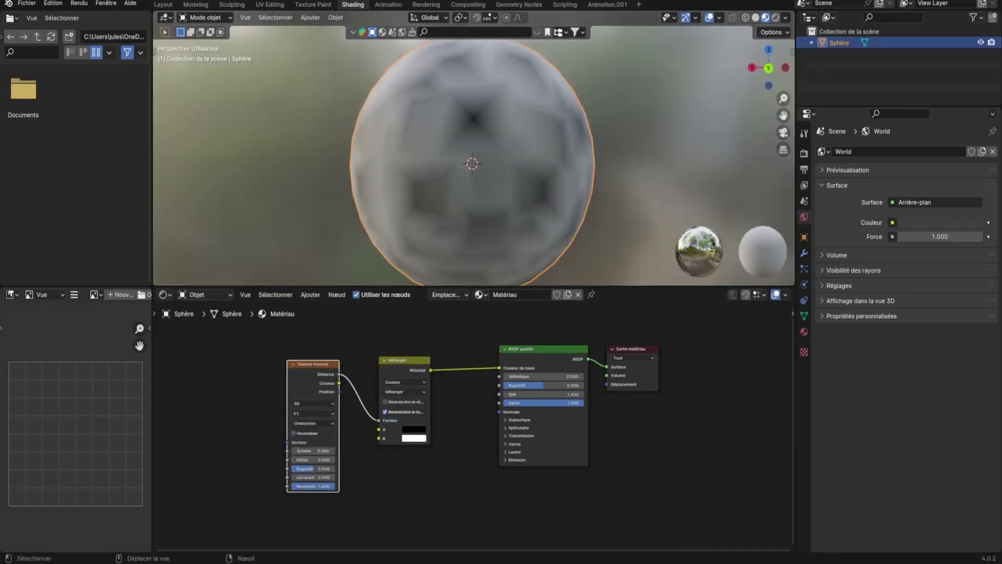
Set the Voronoi distance metric to Minkowski and the feature to F1 Smooth
click(305, 423)
click(305, 468)
middle_drag(599, 194, 424, 254)
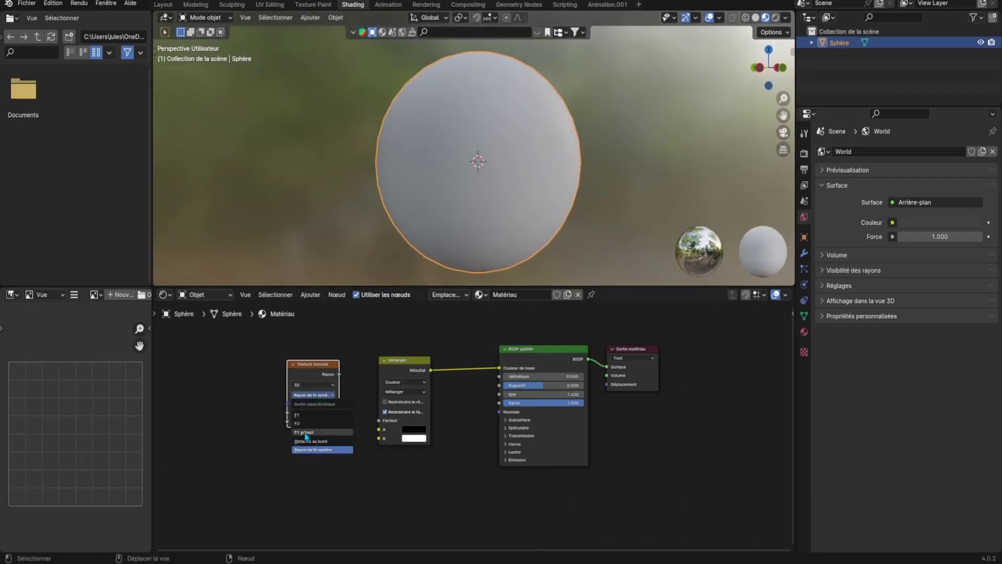
click(307, 422)
Duplicate the Voronoi and Mix nodes, insert a mix before the BSDF, and set the lower Voronoi scale to 82.1
key(shift+d)
click(360, 417)
click(430, 392)
click(433, 396)
drag(288, 519, 301, 519)
Add a Bump node below the lower texture and a Mix node between Bump and BSDF
click(305, 294)
drag(436, 423, 436, 423)
mouse_move(291, 444)
middle_down()
mouse_move(374, 366)
mouse_move(334, 379)
middle_up()
key(shift+a)
mouse_move(522, 403)
mouse_down()
mouse_move(455, 479)
mouse_move(484, 491)
mouse_up()
click(309, 294)
click(424, 436)
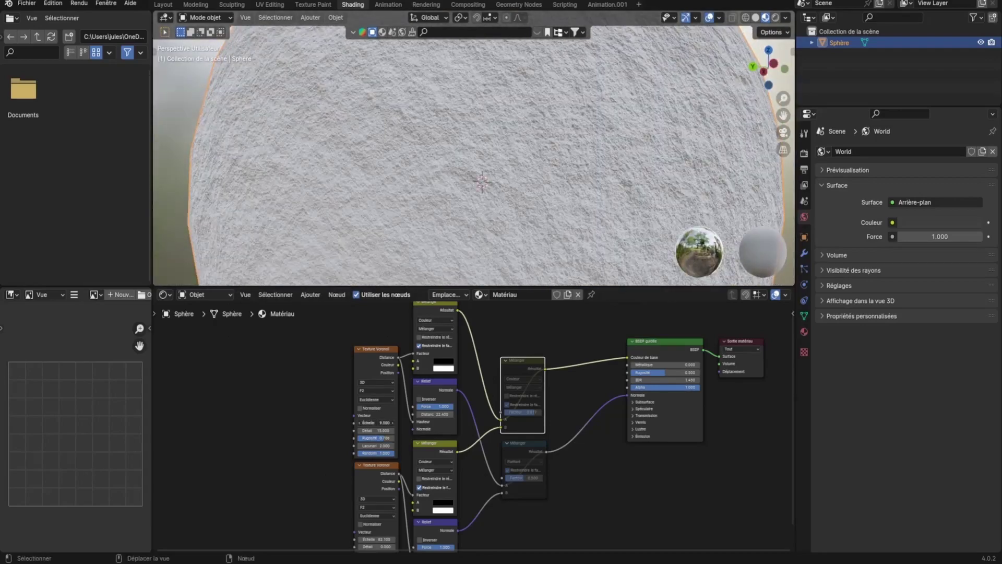
Adjust the Voronoi lacunarity and shift the lower texture node to the left
mouse_move(385, 446)
mouse_down()
mouse_move(407, 445)
mouse_move(377, 443)
mouse_up()
drag(385, 426, 256, 430)
click(310, 294)
middle_drag(469, 180, 405, 216)
Box-select and delete the texture nodes, leaving only Principled BSDF and Material Output
drag(326, 306, 593, 517)
key(Delete)
click(310, 295)
Add a Musgrave texture connected to the base colour and tweak one of its values
click(435, 447)
click(302, 368)
alt+right_drag(302, 392, 548, 423)
click(557, 404)
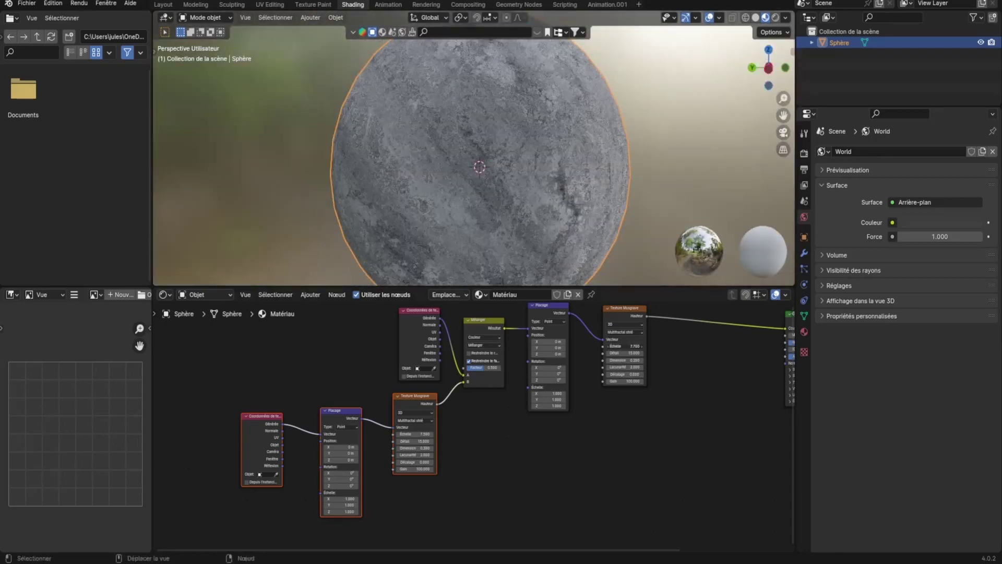
drag(609, 374, 623, 378)
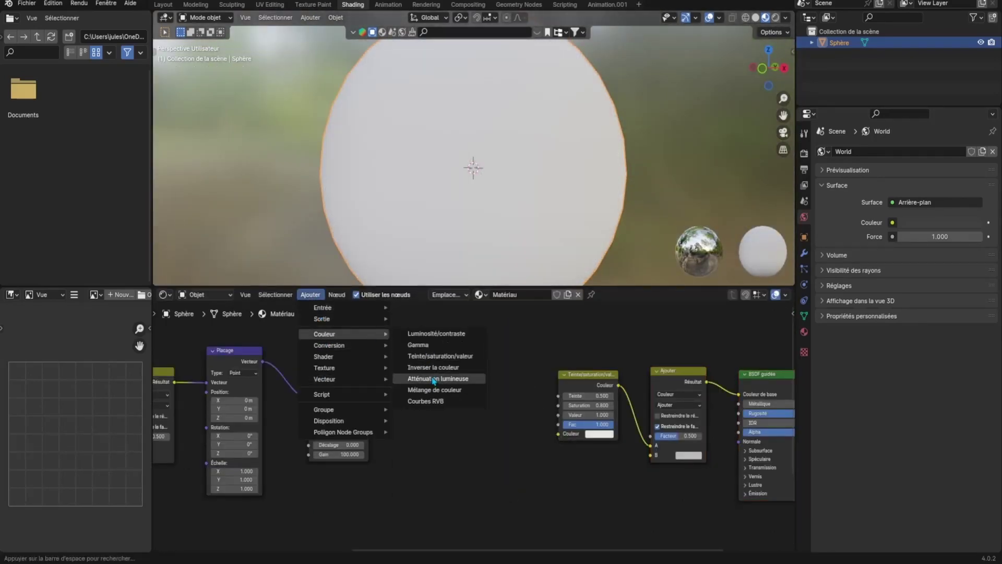
Slide a colour ramp stop left, mute the Hue/Saturation node, and set the Add factor to 0
drag(448, 412, 420, 413)
click(580, 382)
key(m)
drag(681, 436, 657, 435)
scroll(446, 238, up, 3)
Give the ramp stops darker green colours and move the first stop to 0.150
drag(428, 414, 414, 415)
click(476, 395)
scroll(472, 355, down, 3)
scroll(485, 196, down, 3)
mouse_move(486, 235)
middle_down()
mouse_move(505, 263)
mouse_move(493, 282)
middle_up()
click(451, 408)
click(426, 411)
drag(407, 412, 417, 409)
click(584, 384)
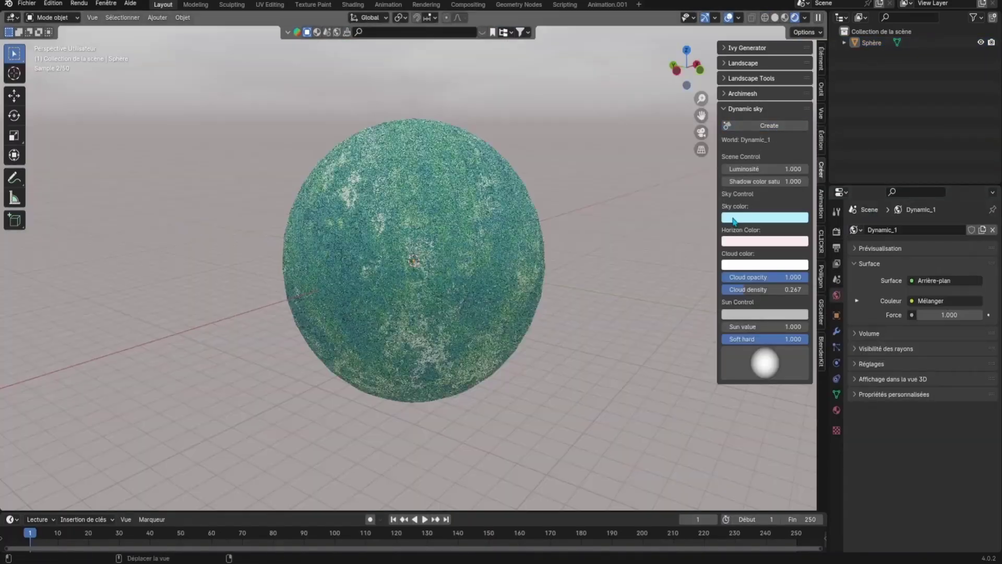
Make the world sky black and remove its clouds
click(733, 221)
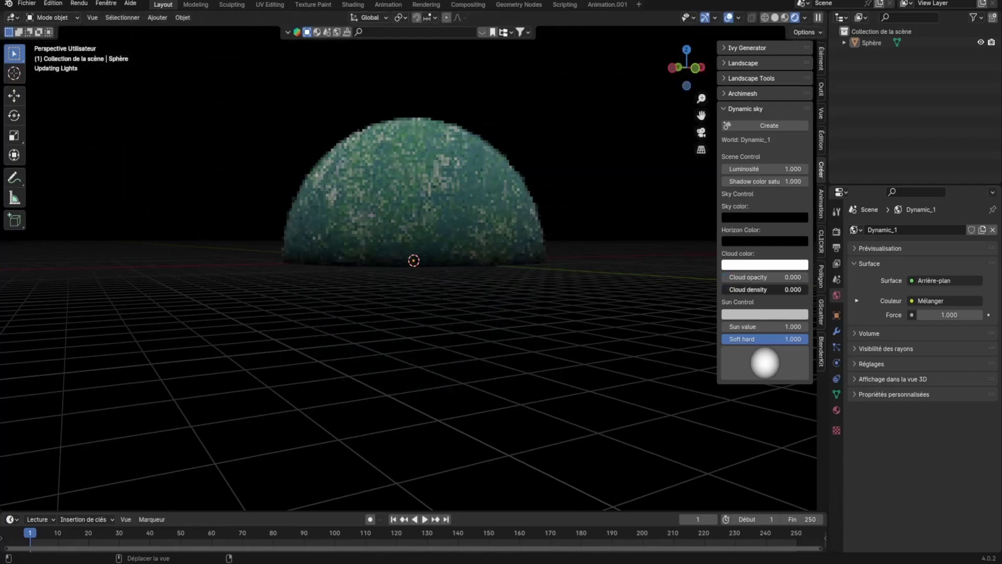
click(413, 157)
mouse_move(413, 156)
middle_down()
mouse_move(413, 117)
mouse_move(449, 202)
mouse_move(466, 189)
middle_up()
scroll(414, 117, up, 3)
In the Shading workspace, mute the Hue/Saturation node
click(352, 4)
click(585, 379)
key(m)
middle_drag(502, 235, 468, 202)
scroll(469, 202, up, 2)
Recolour the Color Ramp stops to brighter, vivid greens
click(444, 430)
click(430, 407)
click(427, 408)
click(443, 430)
drag(408, 348, 404, 307)
Duplicate and enlarge the planet sphere, then link Musgrave height into the Principled Volume
click(163, 4)
key(shift+d)
key(s)
double_click(111, 438)
click(353, 5)
drag(607, 373, 619, 429)
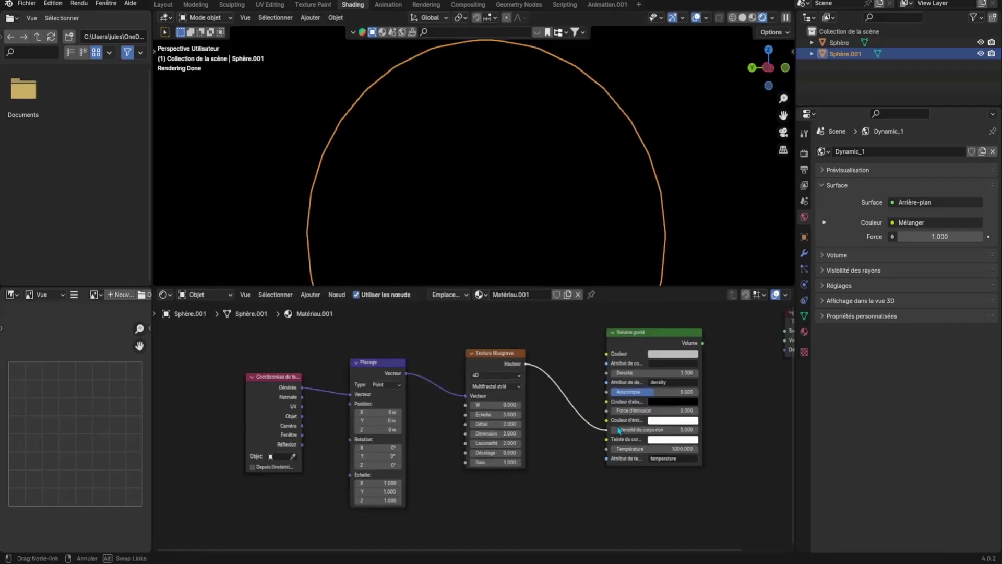